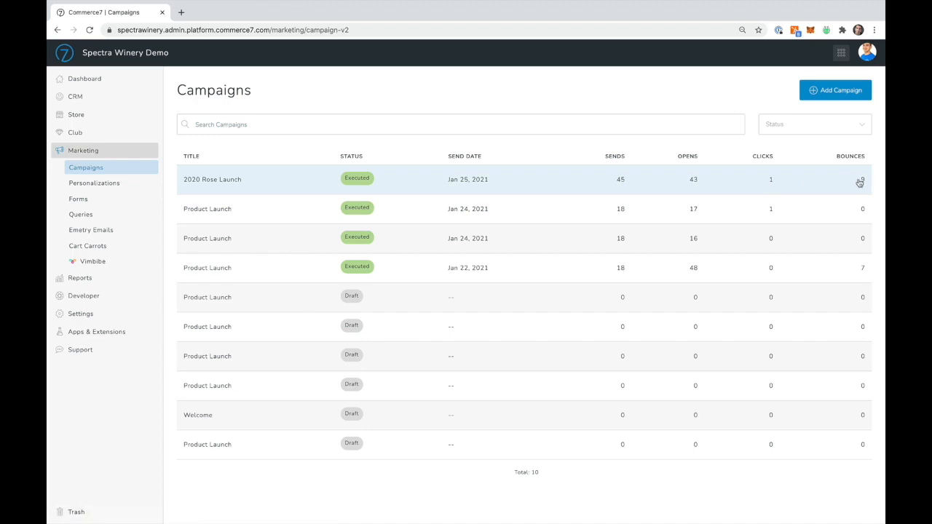
Step: Add a new campaign based on the Product Launch email template
click(830, 93)
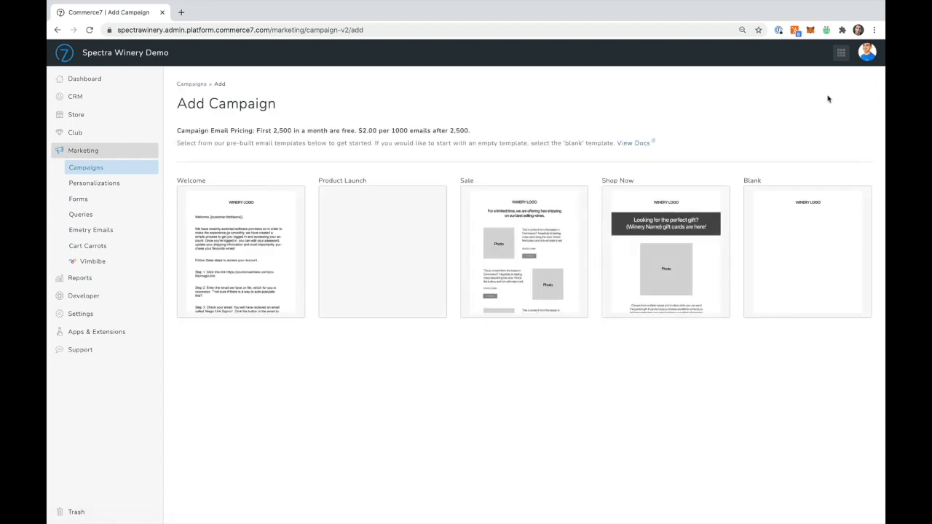
key(super+r)
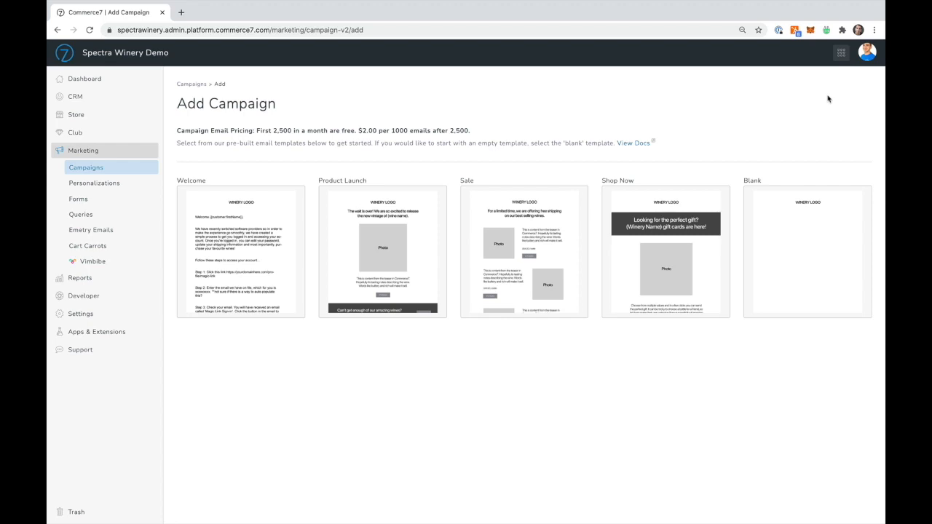
click(391, 251)
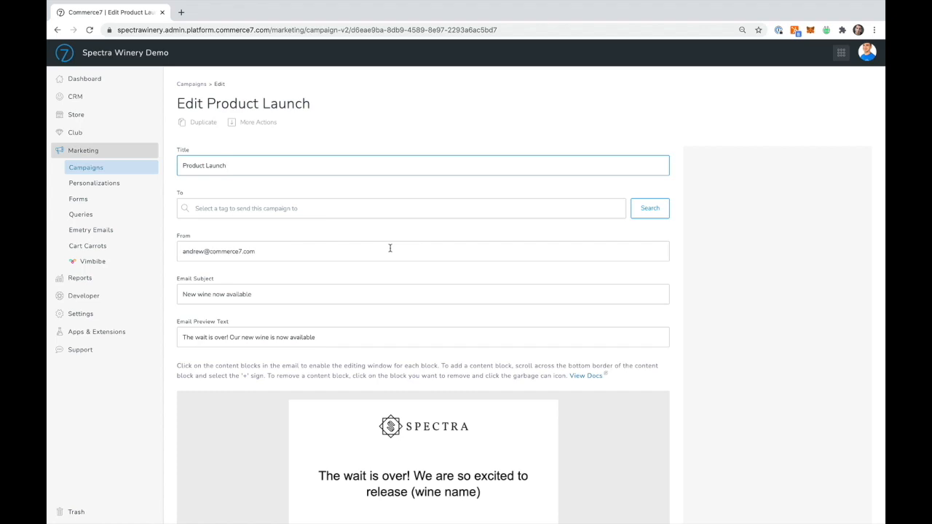
Step: Find the Rose Lovers tag and set it as the campaign's recipient
click(339, 212)
text(rose)
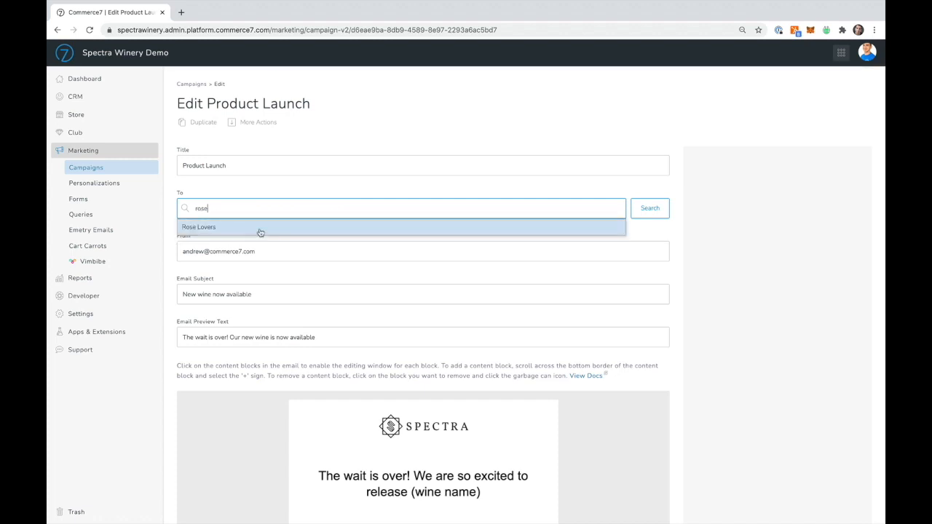
click(251, 232)
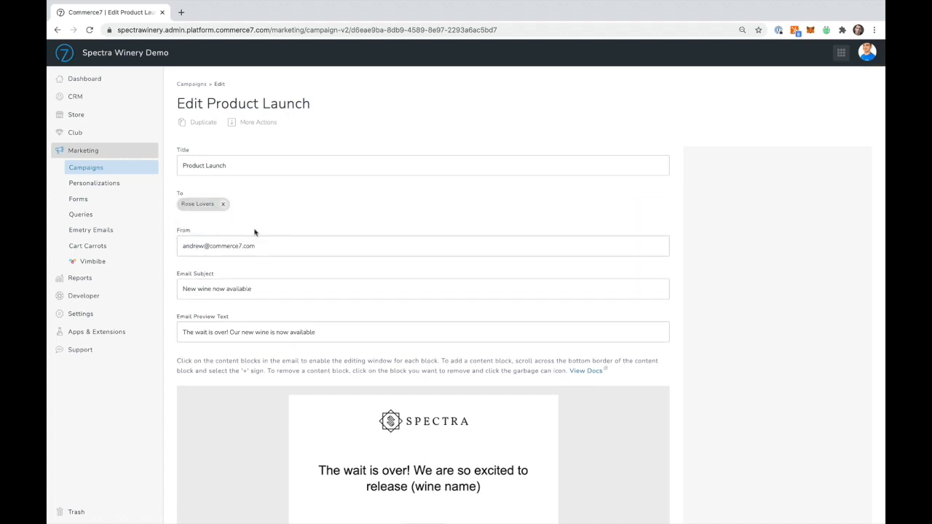
Step: Try the Left logo position on the email's header block, and return it to Center
scroll(255, 232, down, 4)
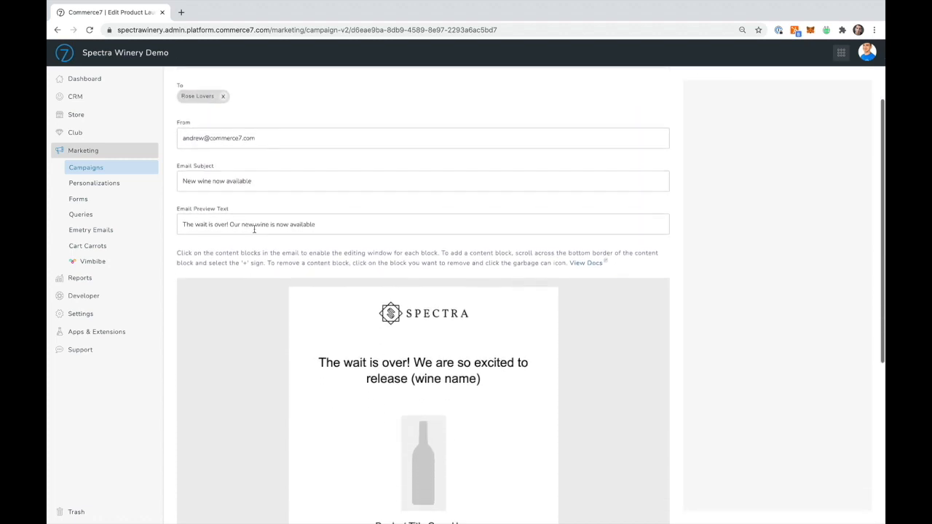
scroll(255, 232, down, 2)
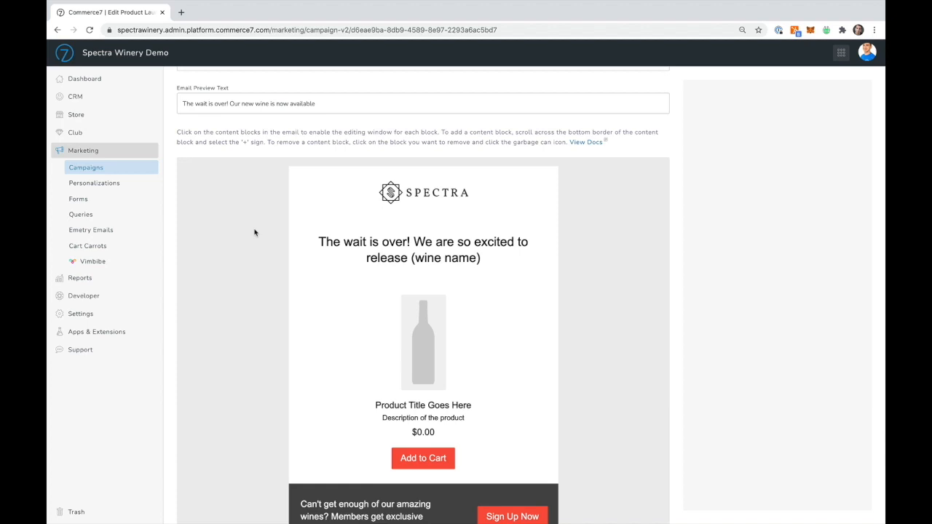
click(428, 195)
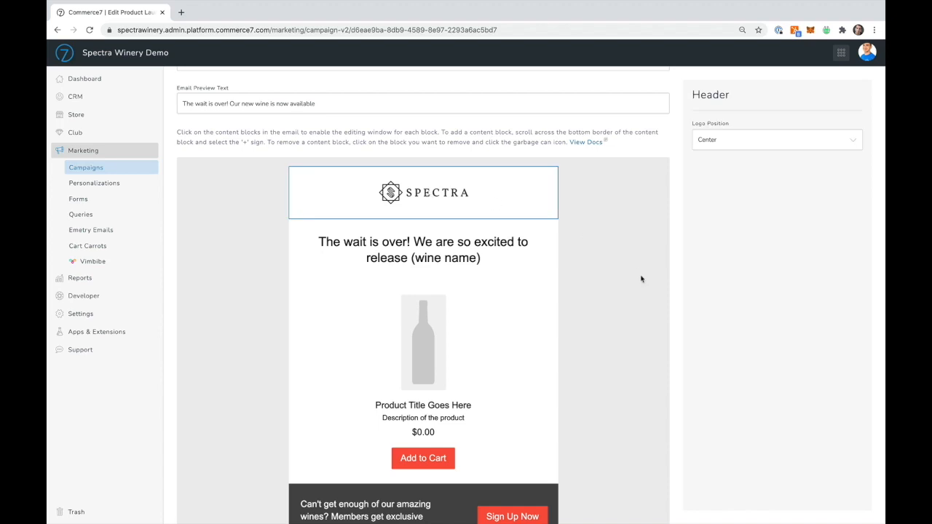
scroll(642, 279, down, 1)
click(717, 142)
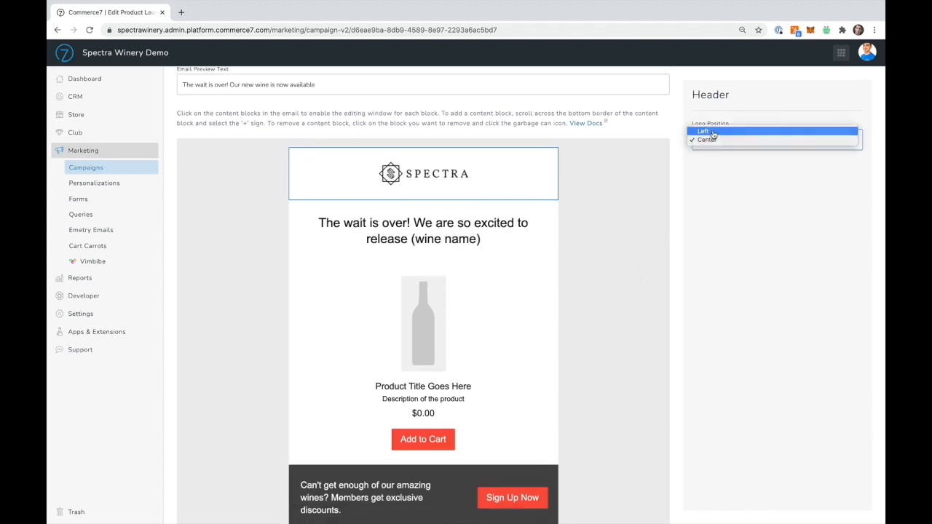
click(712, 135)
click(714, 141)
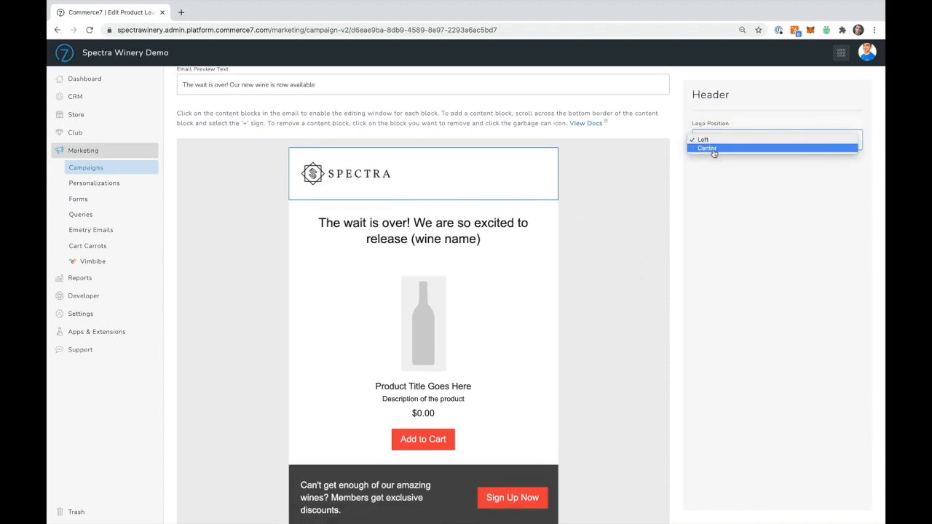
click(712, 149)
Step: Try Left and Right alignment on the email's title block, and return it to Center
scroll(622, 274, down, 1)
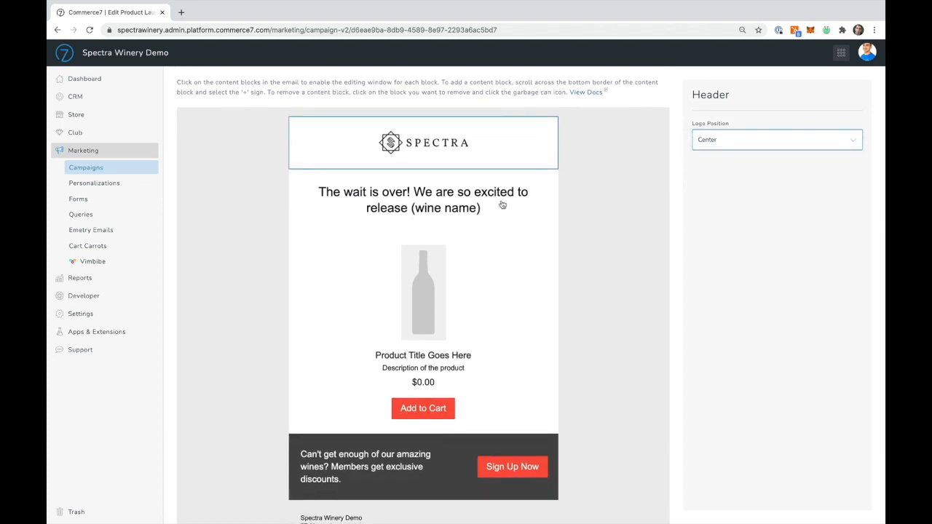
click(467, 206)
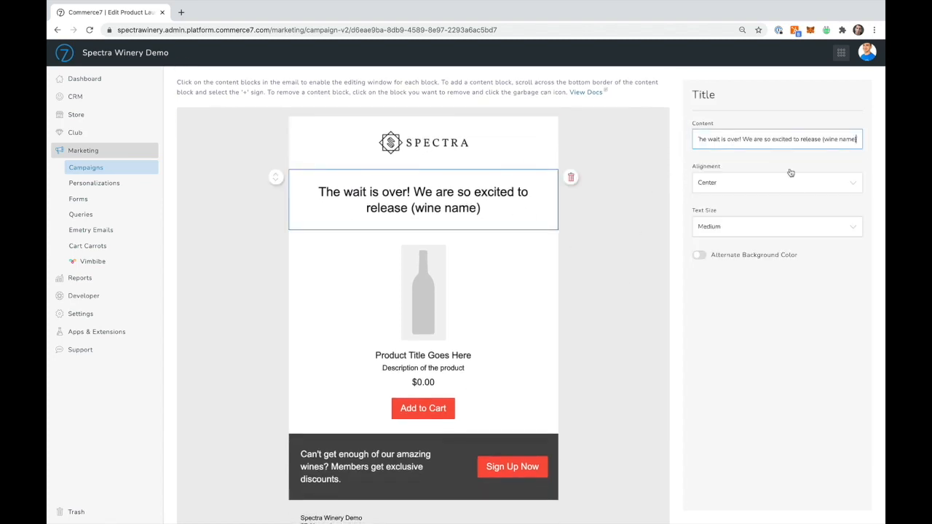
click(727, 186)
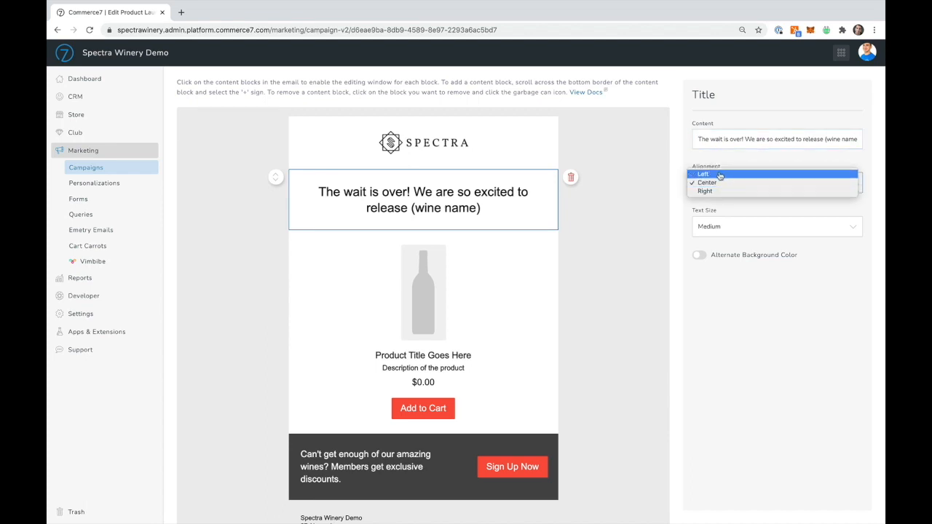
click(718, 174)
click(711, 183)
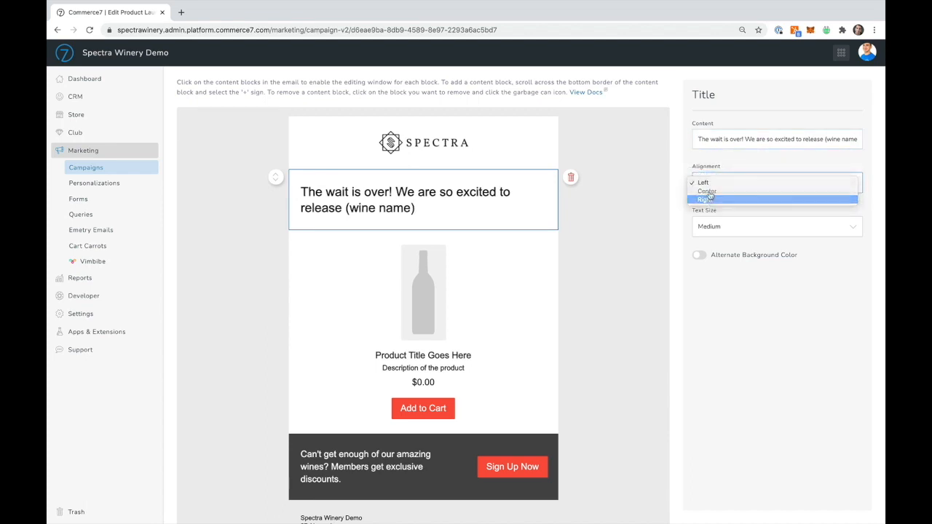
click(710, 198)
click(709, 182)
click(708, 174)
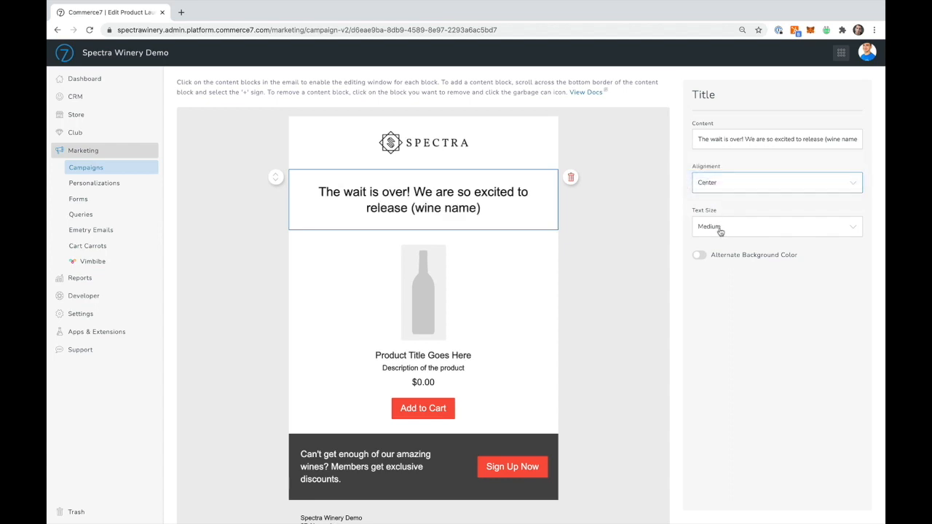
Step: Keep the title's text size at Medium and try the alternate background color, switching it back off
click(719, 228)
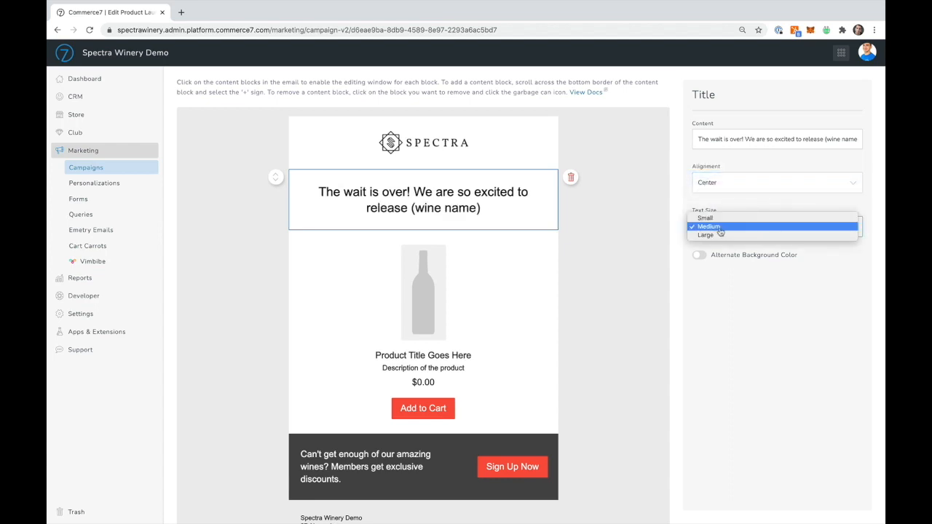
click(720, 228)
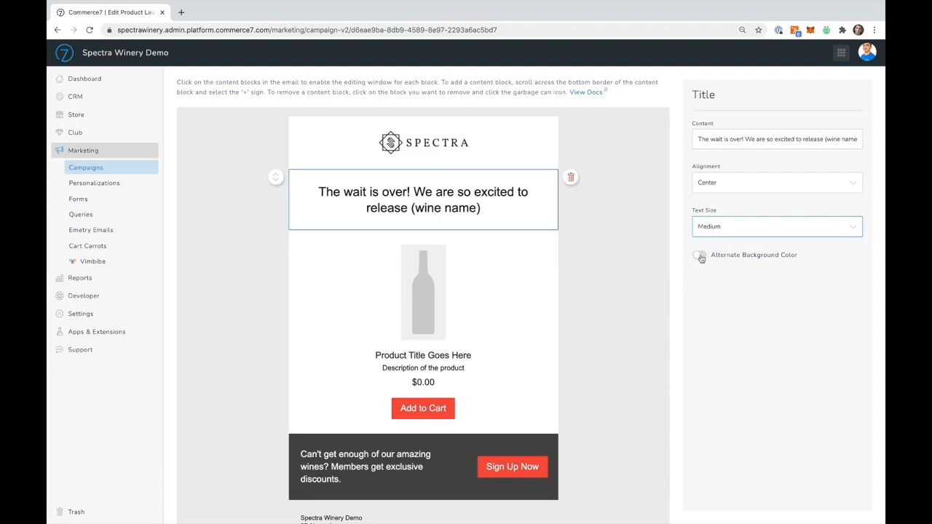
click(699, 256)
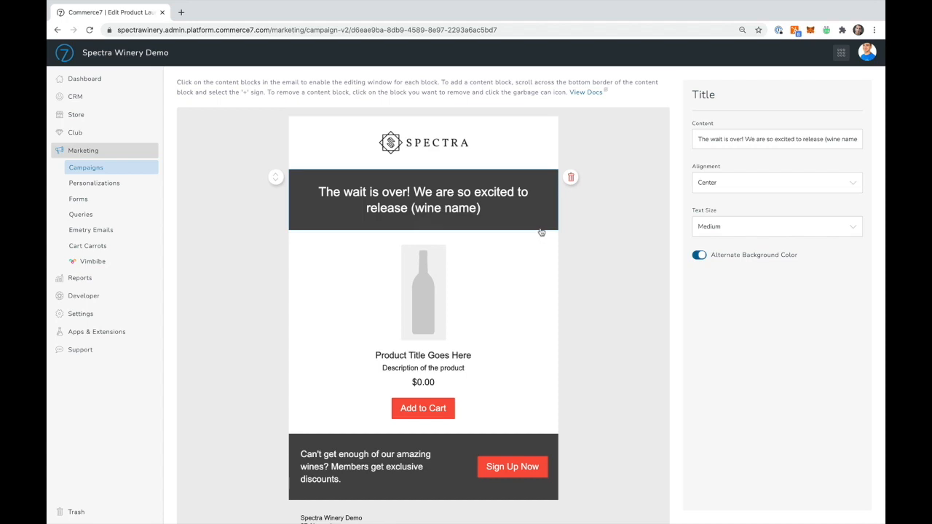
click(701, 256)
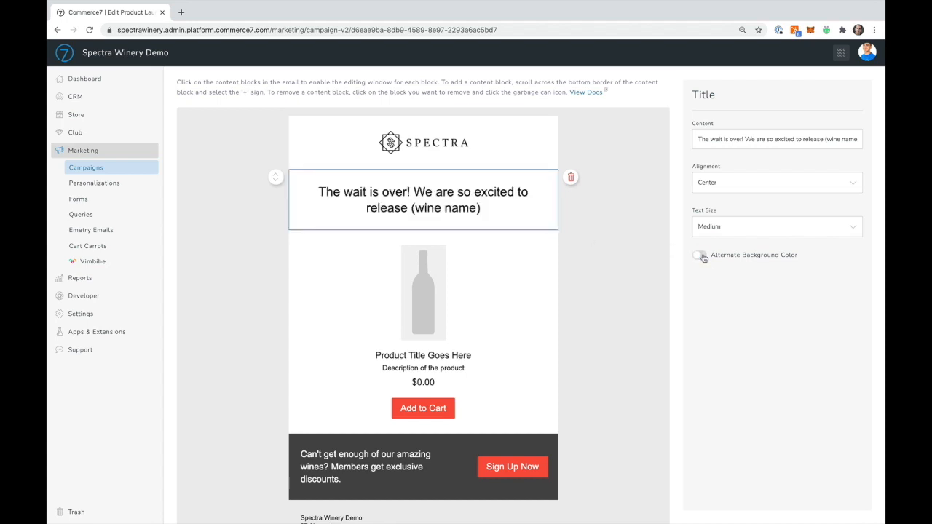
Step: Assign the 2021 Spectra Rosé to the email's product block
click(432, 294)
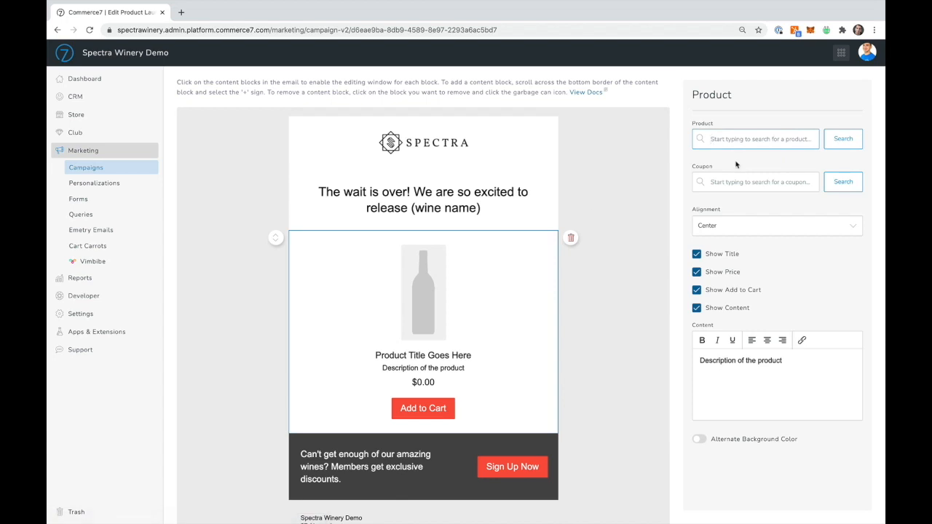
click(749, 138)
text(ros)
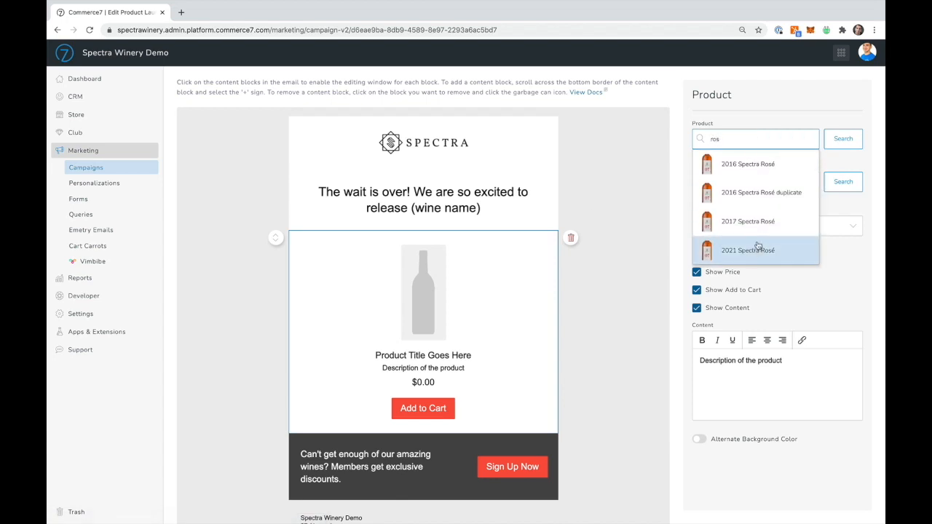
click(754, 250)
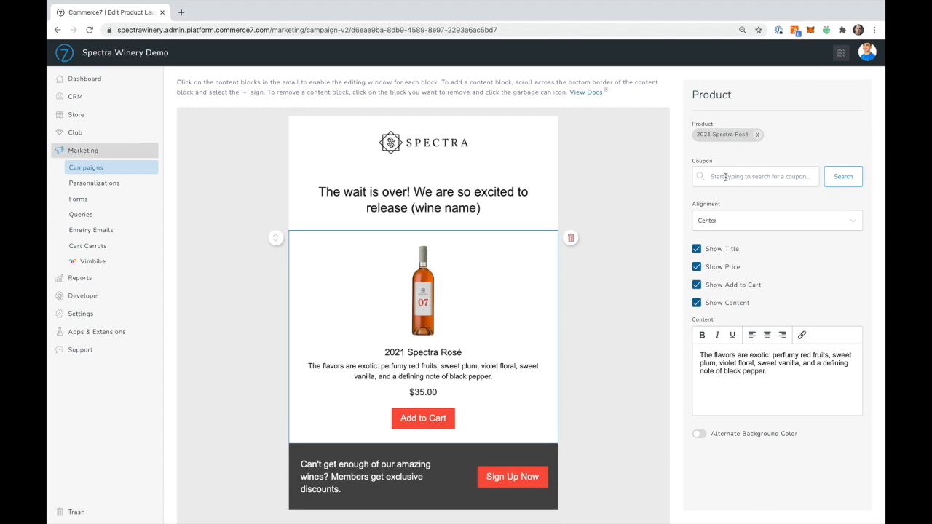
Step: Try Left and Right alignment on the product block, and return it to Center
click(726, 221)
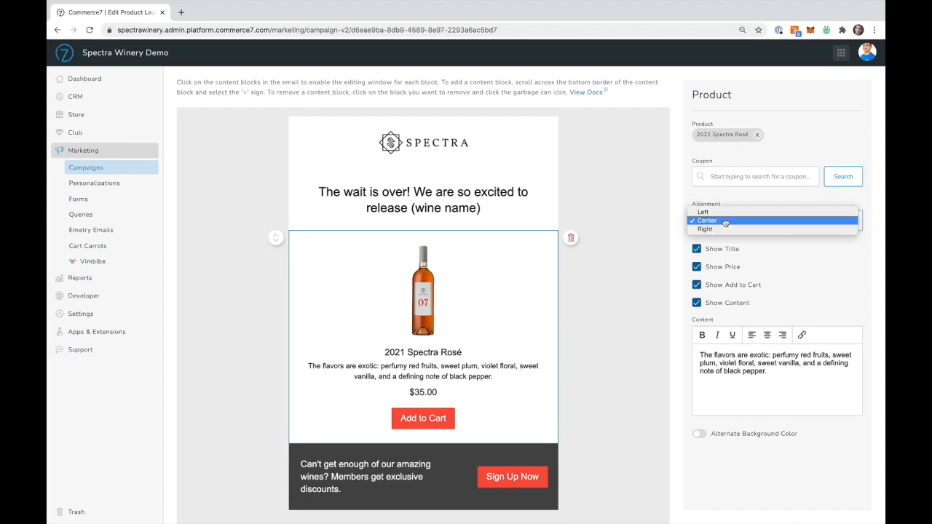
click(723, 212)
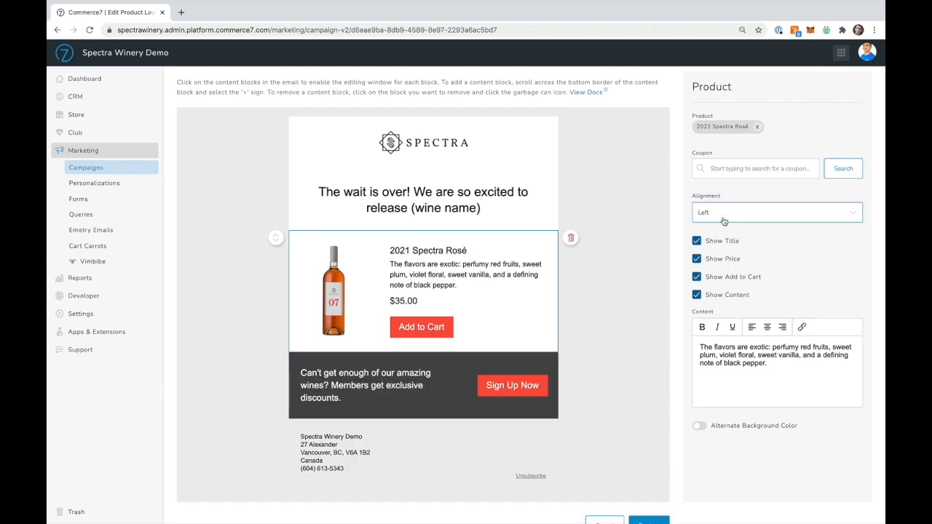
click(722, 217)
click(721, 233)
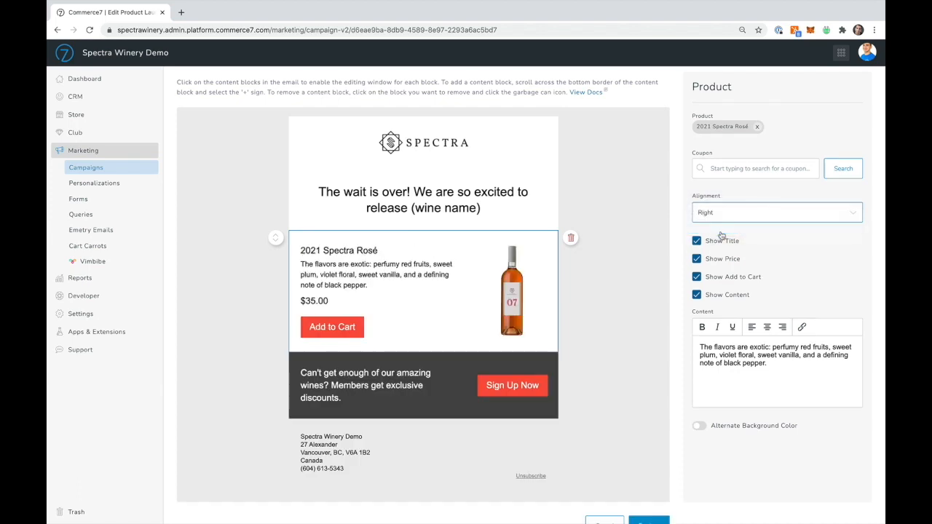
click(719, 216)
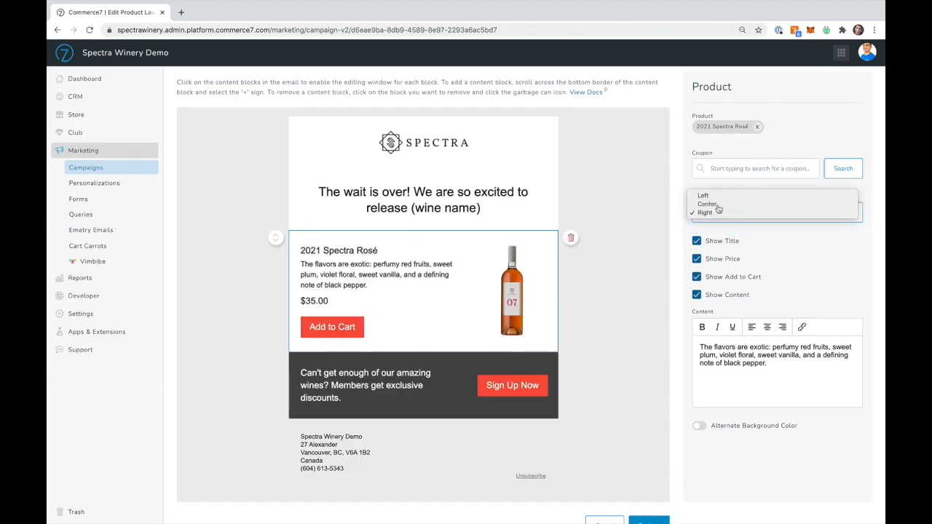
click(719, 204)
Step: Toggle the product block's title, price, Add to Cart, content and alternate background options, restoring each one
scroll(713, 269, down, 1)
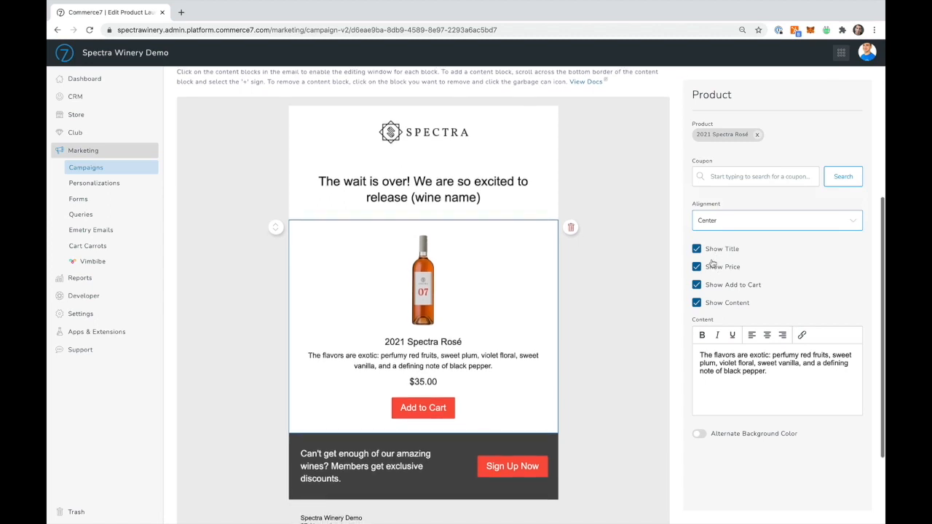
click(700, 249)
click(707, 254)
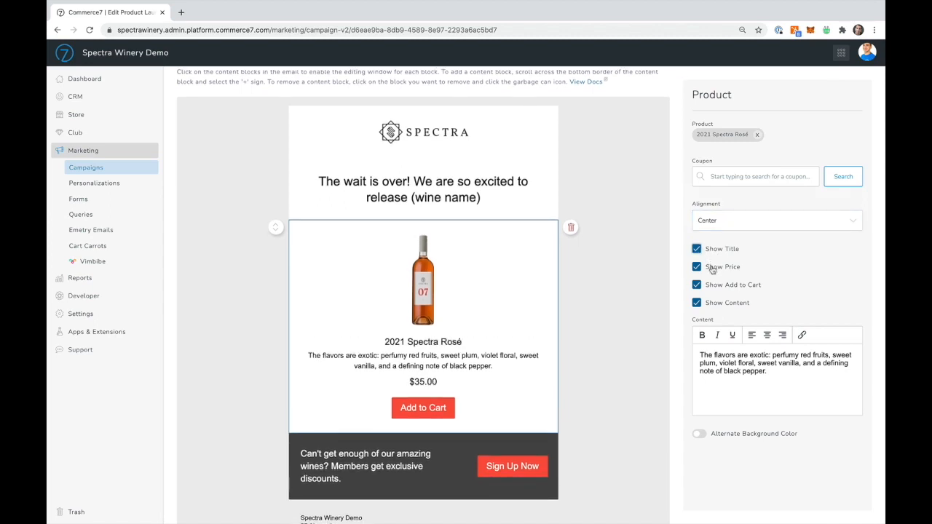
click(710, 267)
click(710, 267)
click(711, 284)
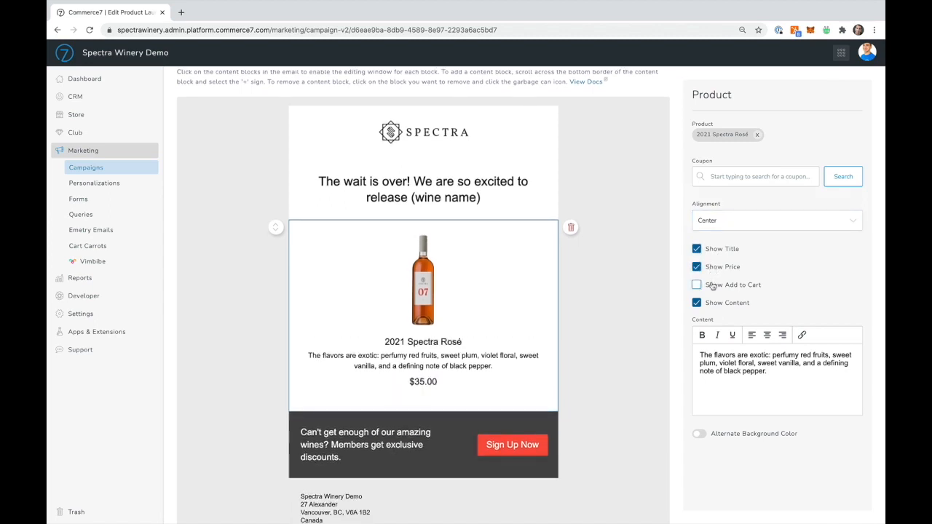
click(712, 286)
click(707, 306)
click(708, 306)
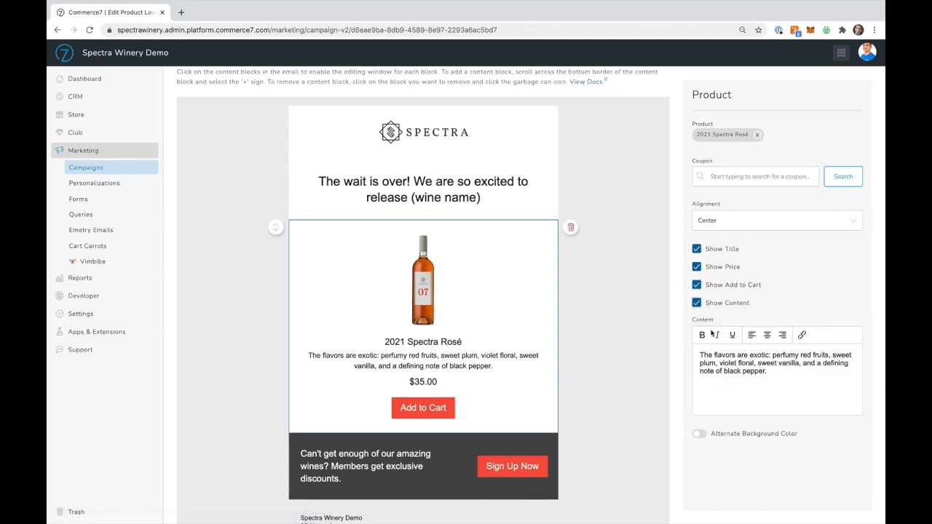
click(698, 435)
click(699, 434)
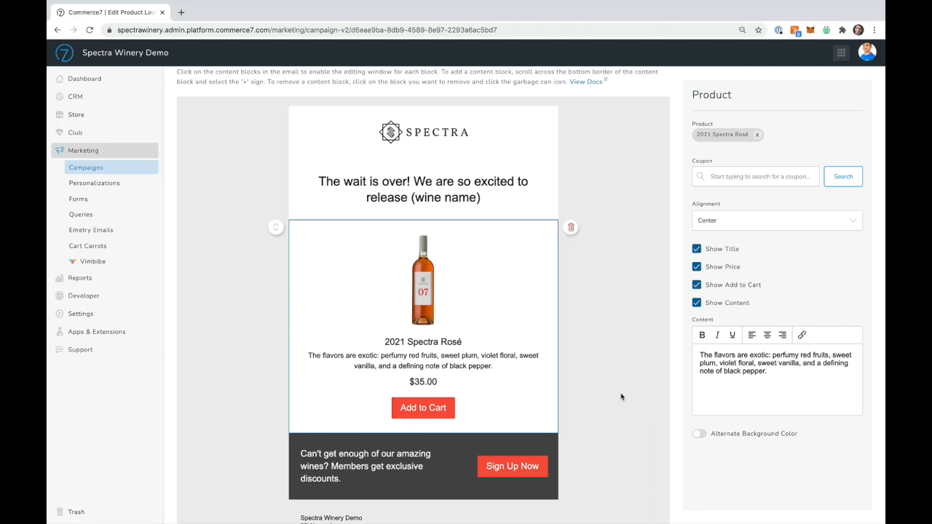
Step: Try Center and Left content alignment on the Sign Up Now call-to-action block, and return it to Right
scroll(621, 397, down, 1)
click(450, 425)
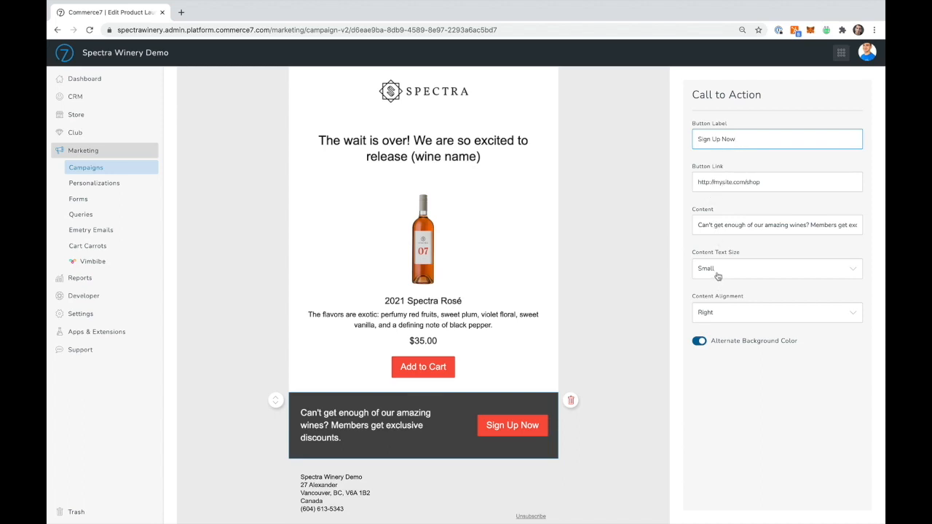
click(717, 313)
click(718, 305)
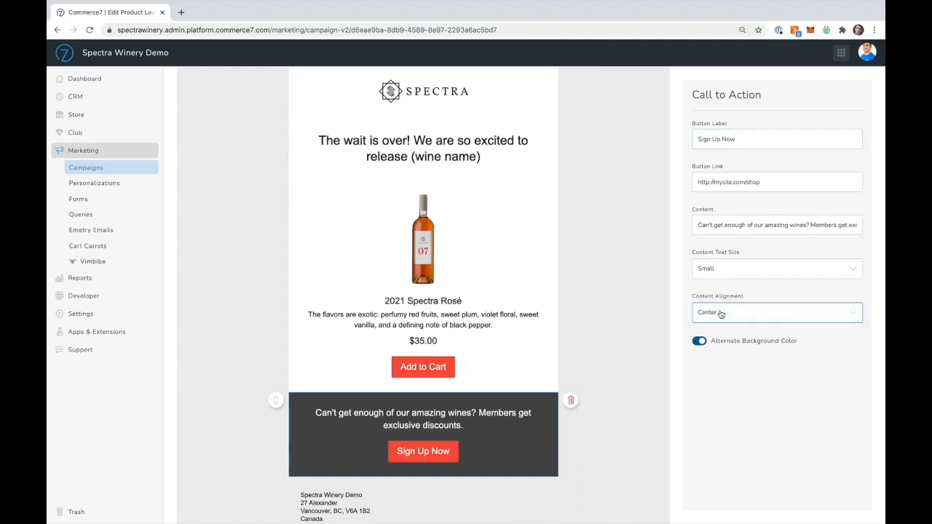
click(719, 314)
click(718, 301)
click(712, 313)
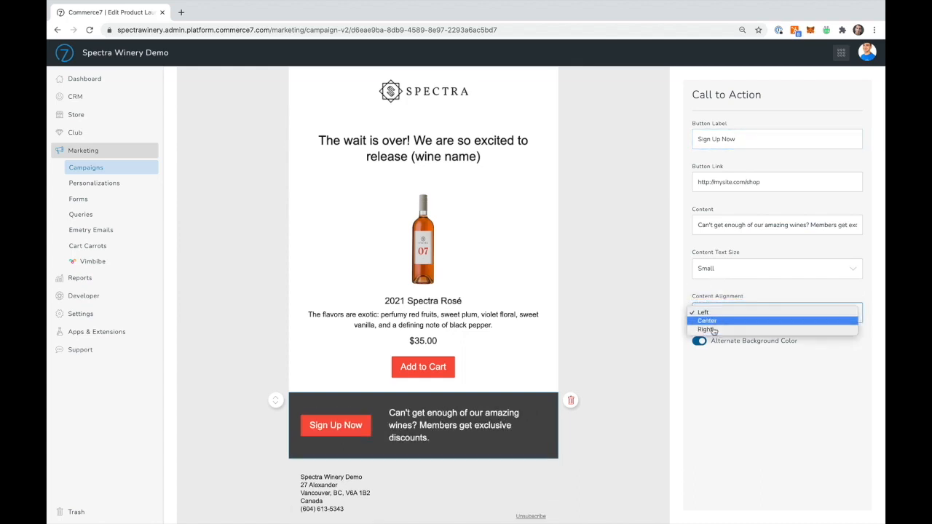
click(707, 329)
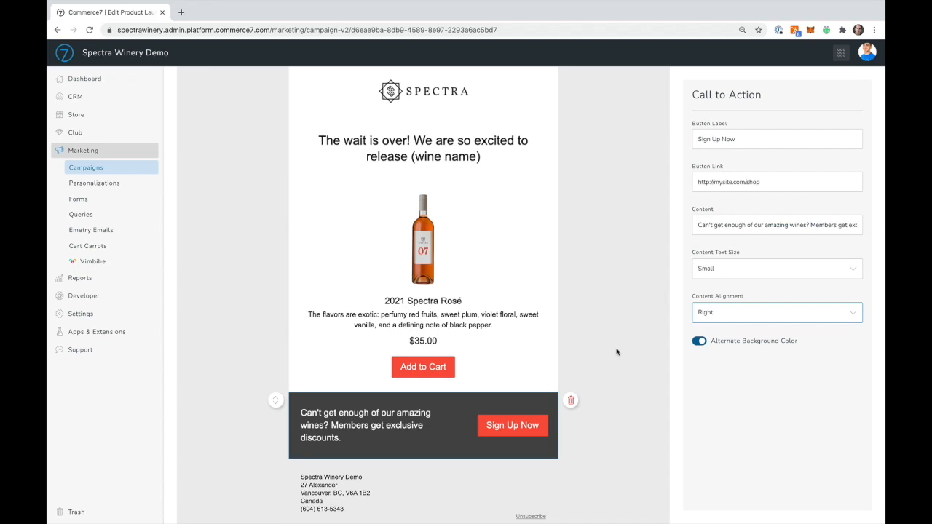
Step: Delete the Sign Up Now call-to-action block from the email
click(571, 402)
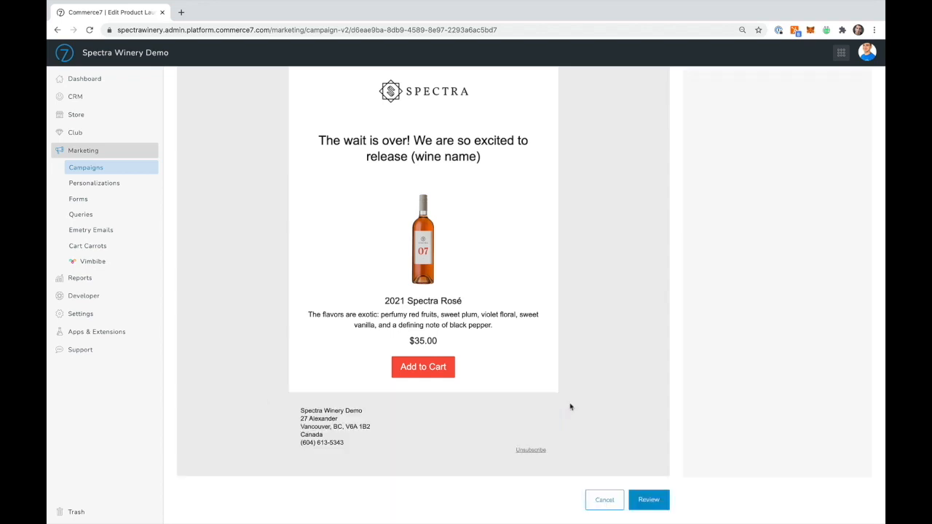
Step: Add a Club block below the product block, assign Spectra Wine Club to it and set its alignment to Right
click(423, 393)
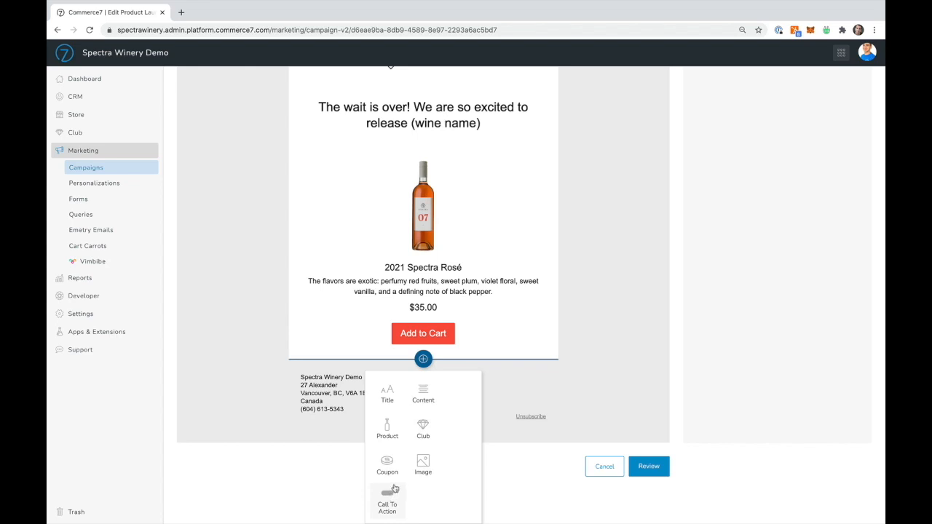
click(424, 431)
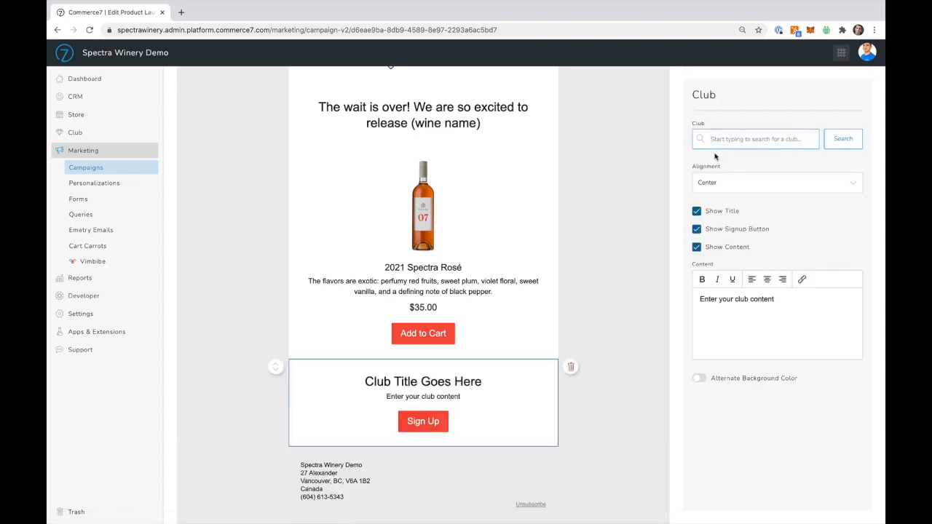
text(wine)
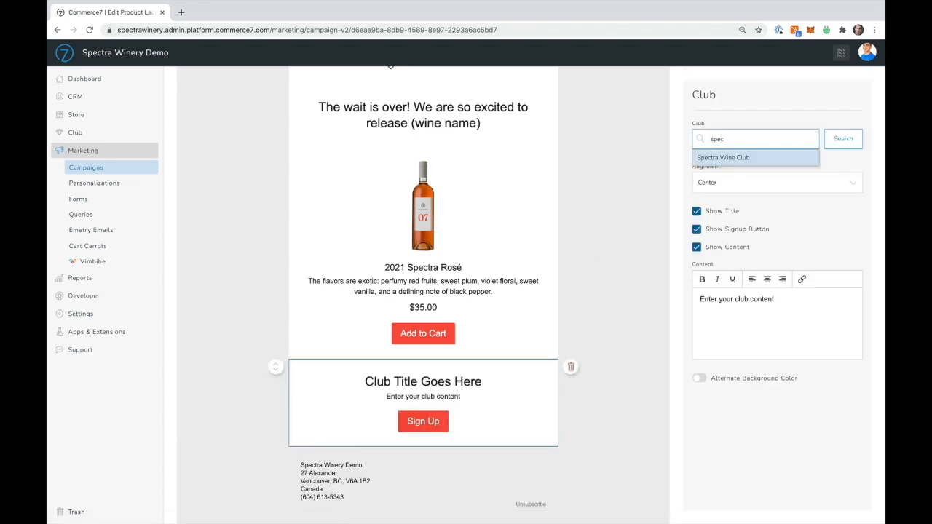
click(721, 158)
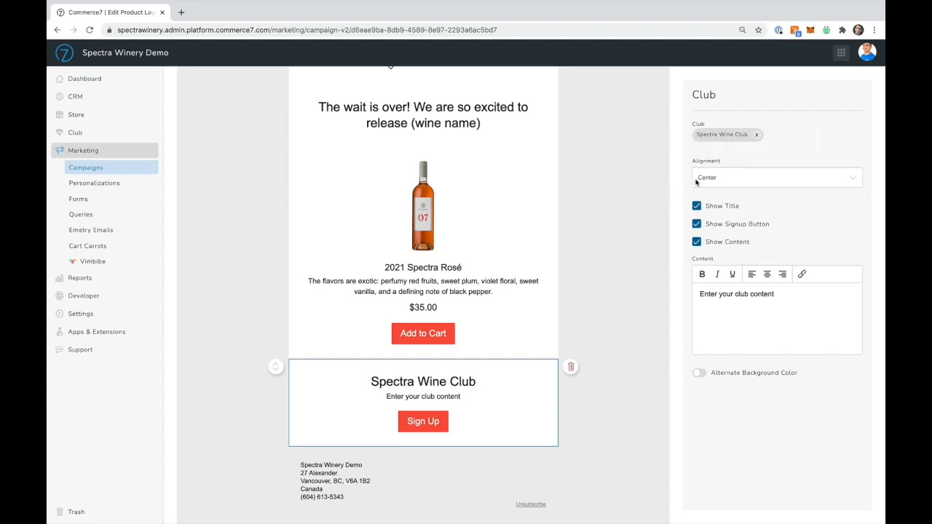
click(717, 182)
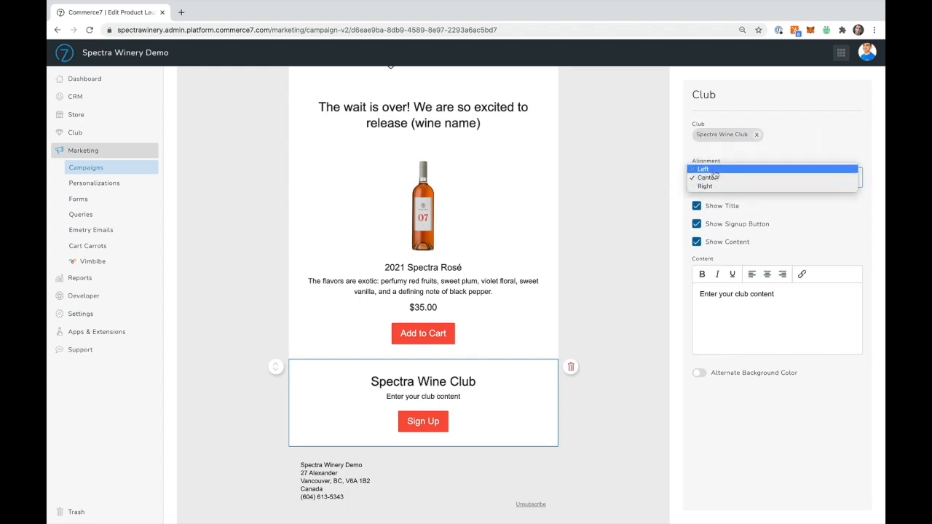
click(715, 188)
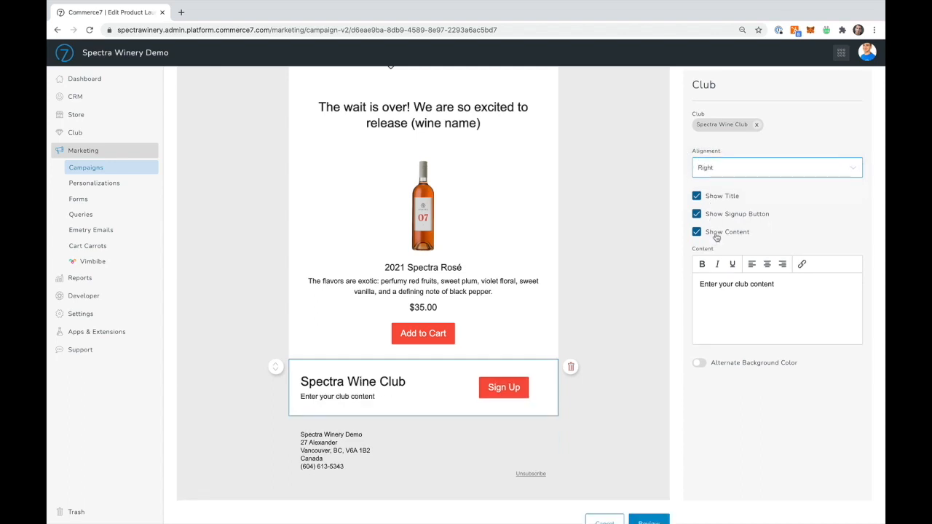
Step: Replace the club block's content with "Did you know that members get 10% off" and enable its alternate background color
triple_click(737, 293)
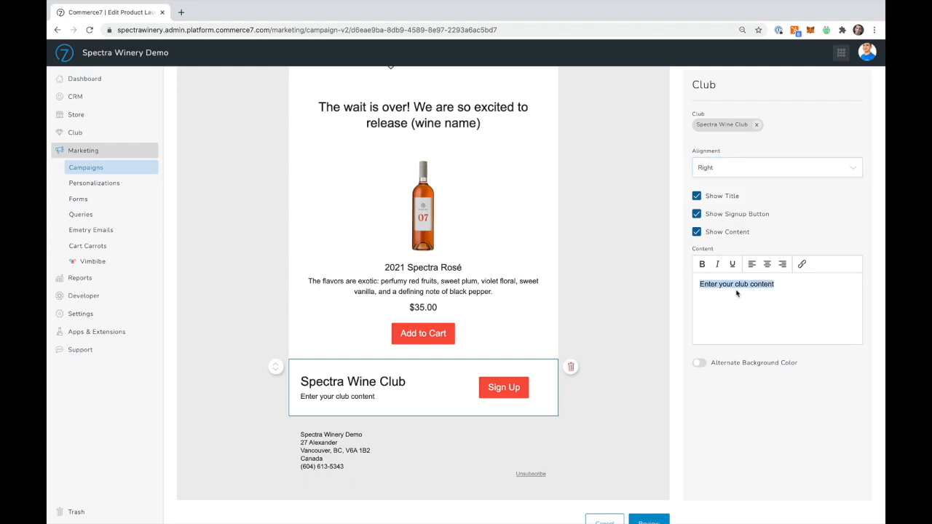
text(Did you kno)
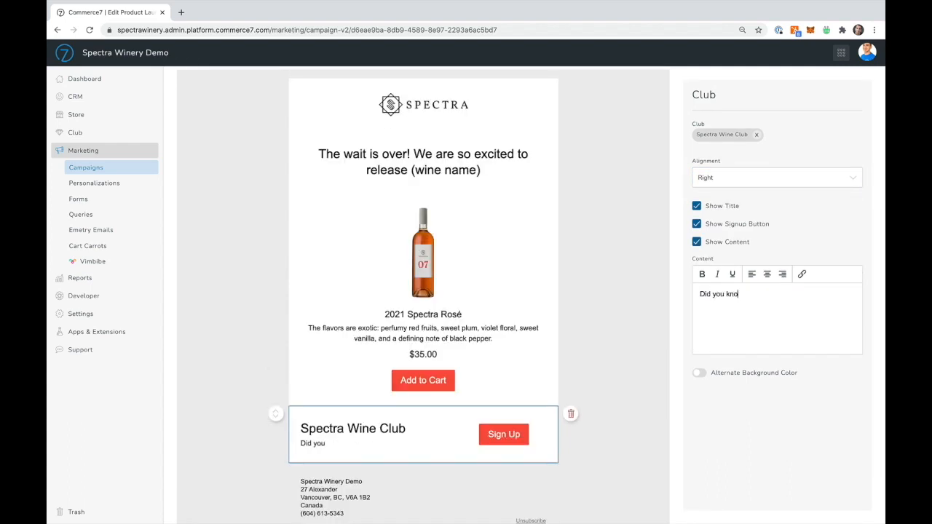
text(w that members get 10% off)
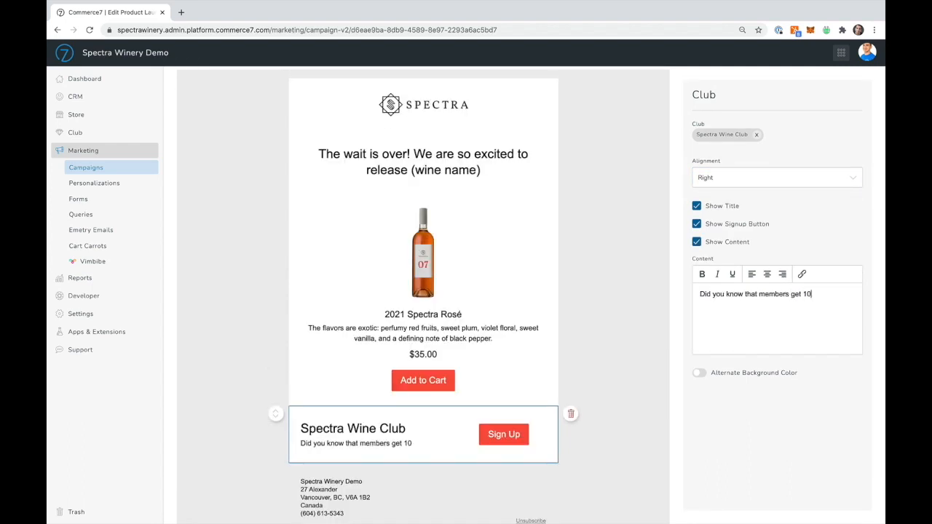
click(698, 375)
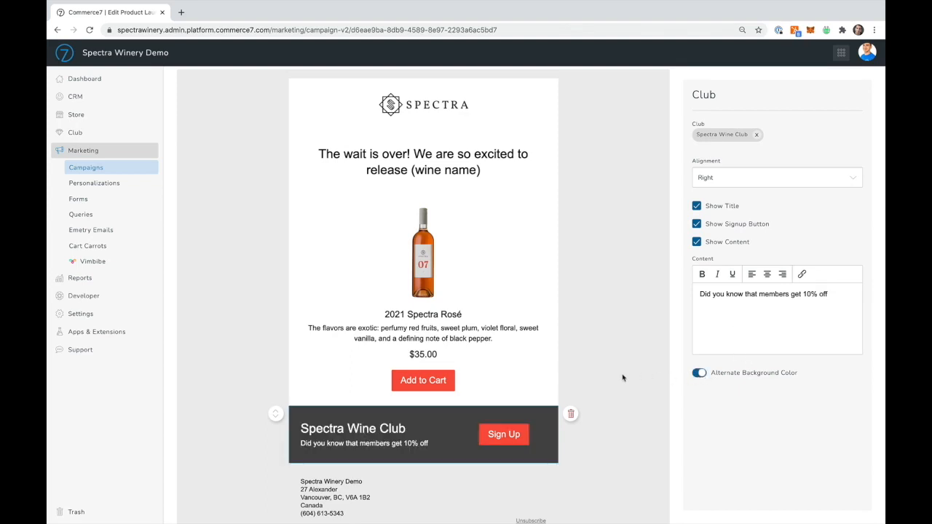
Step: Finish editing the email and proceed to the campaign's review page
scroll(622, 377, down, 1)
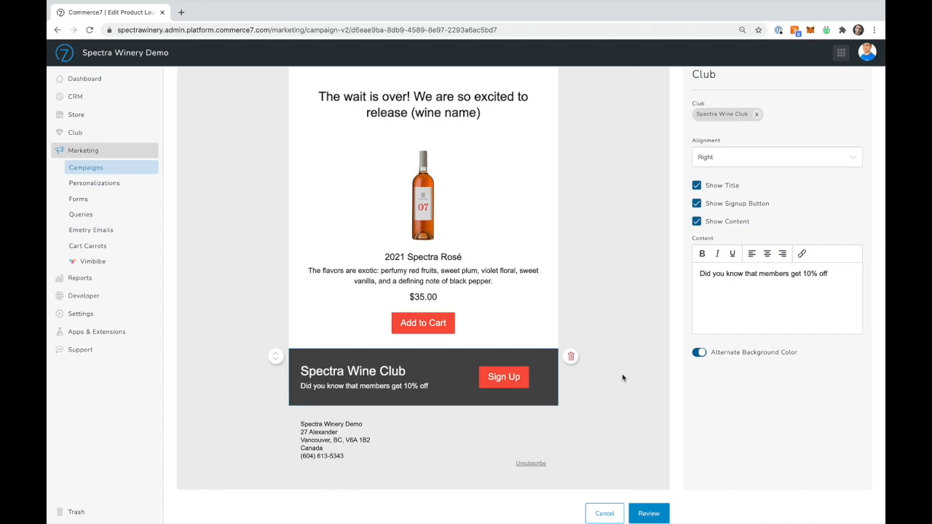
scroll(622, 378, down, 1)
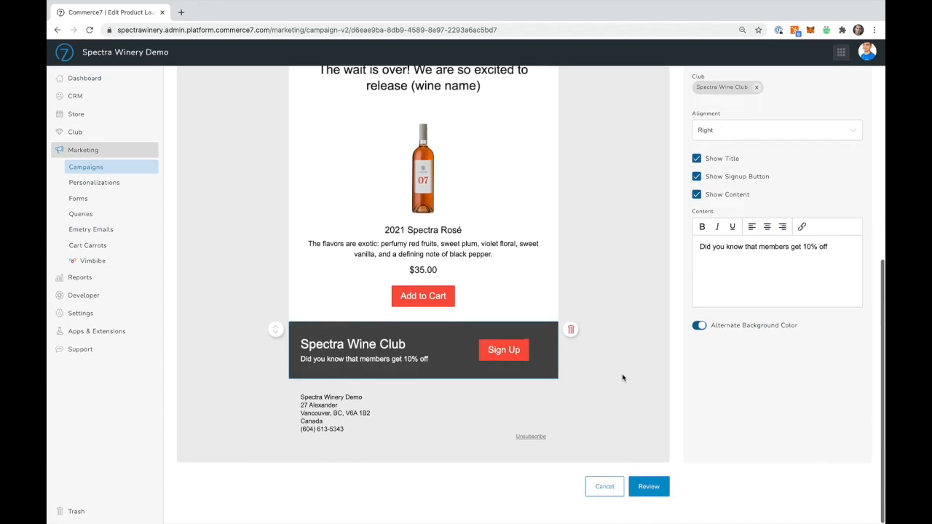
click(647, 487)
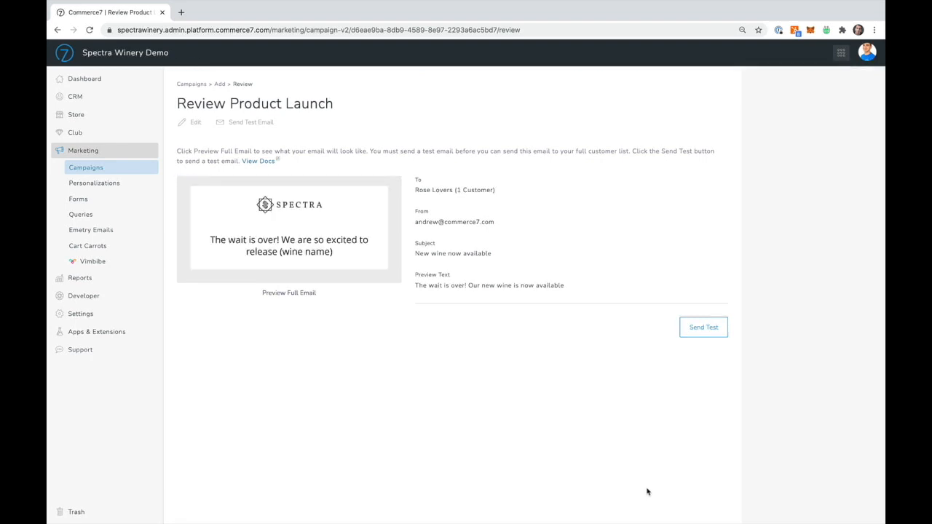
Step: Preview the full email from its header down to the club block, and close the preview
click(299, 255)
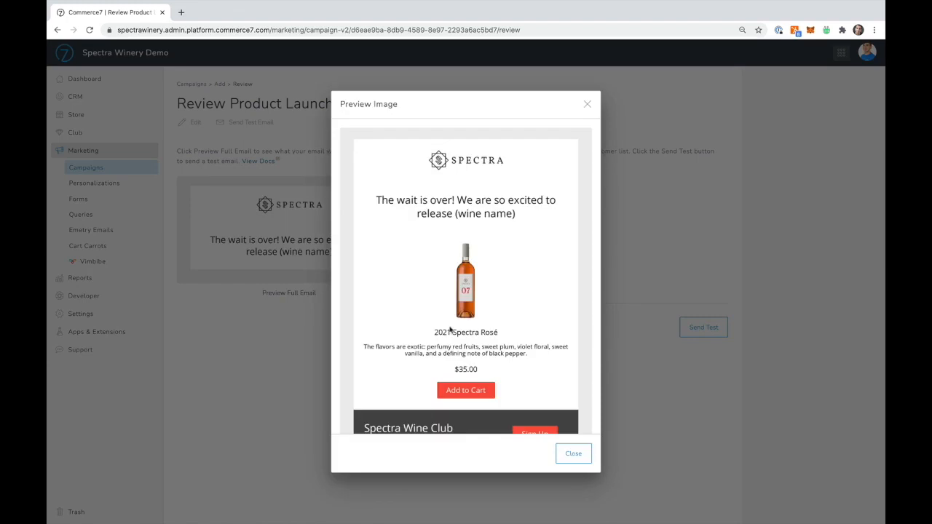
scroll(450, 329, down, 3)
scroll(450, 329, up, 5)
click(587, 104)
Step: Send a test email to the prefilled address and to a colleague's e-mail added as a second recipient
click(701, 329)
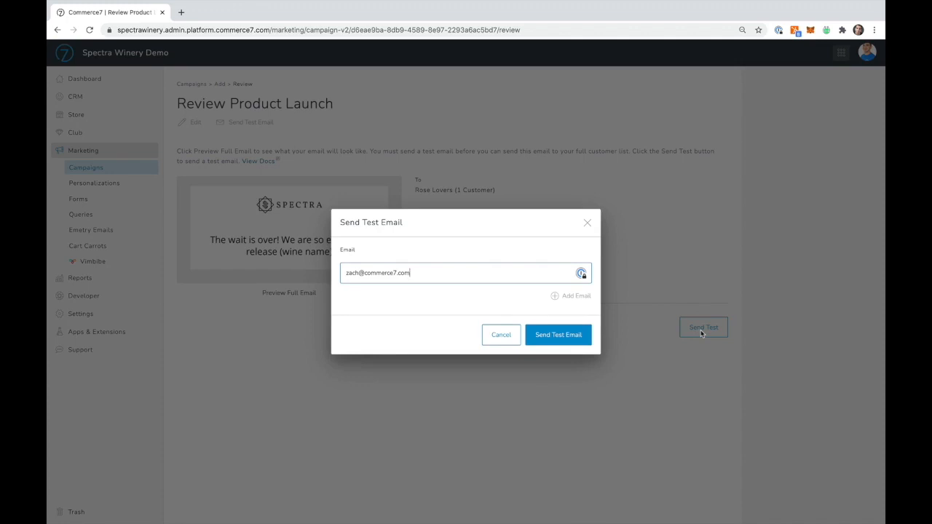
click(556, 297)
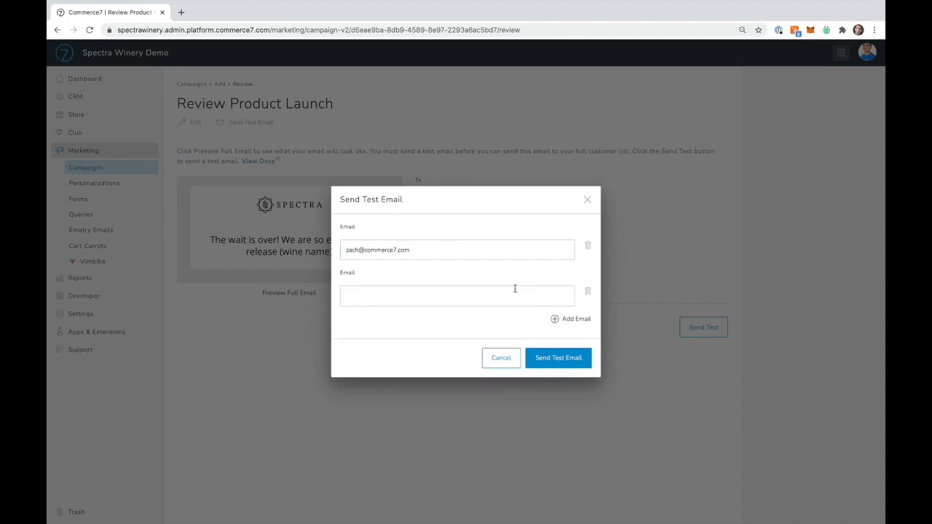
click(515, 289)
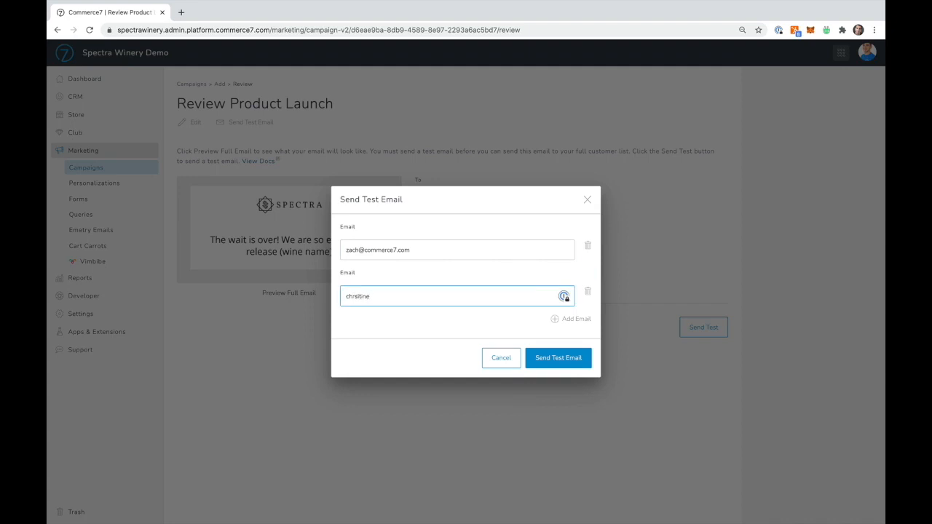
click(562, 363)
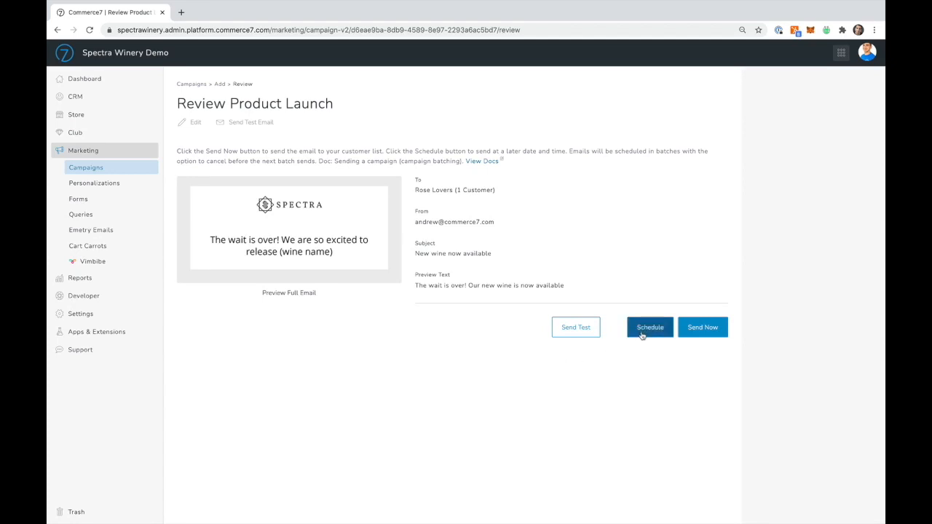
Step: Send the Product Launch campaign immediately, and examine its sending status, campaign details and email content
click(699, 332)
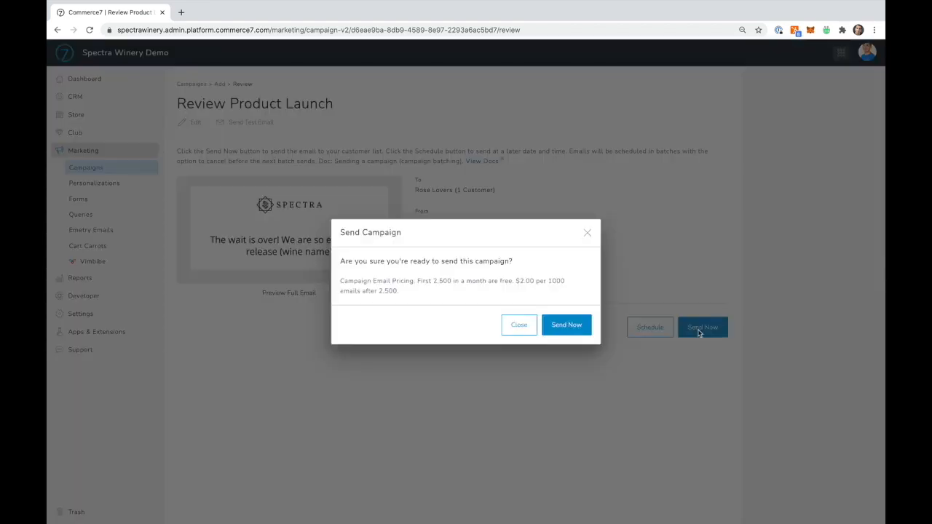
click(572, 326)
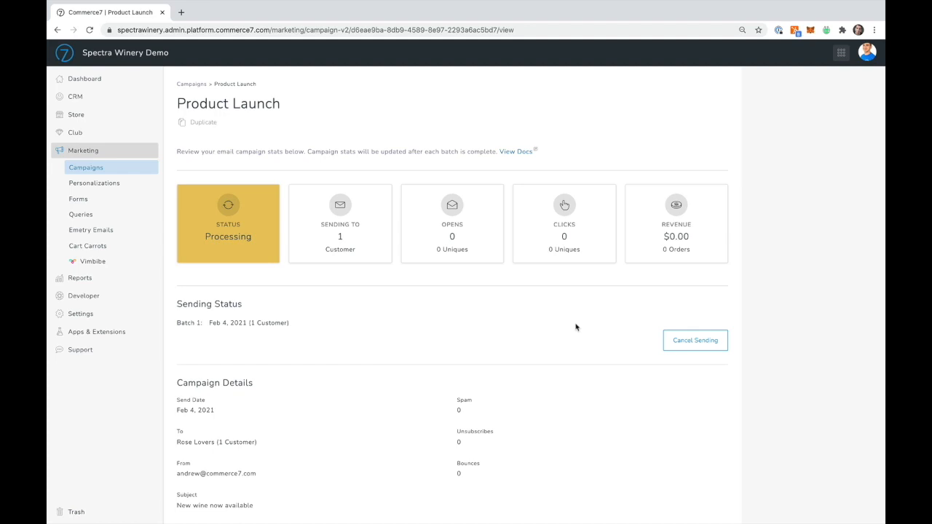
scroll(499, 410, down, 3)
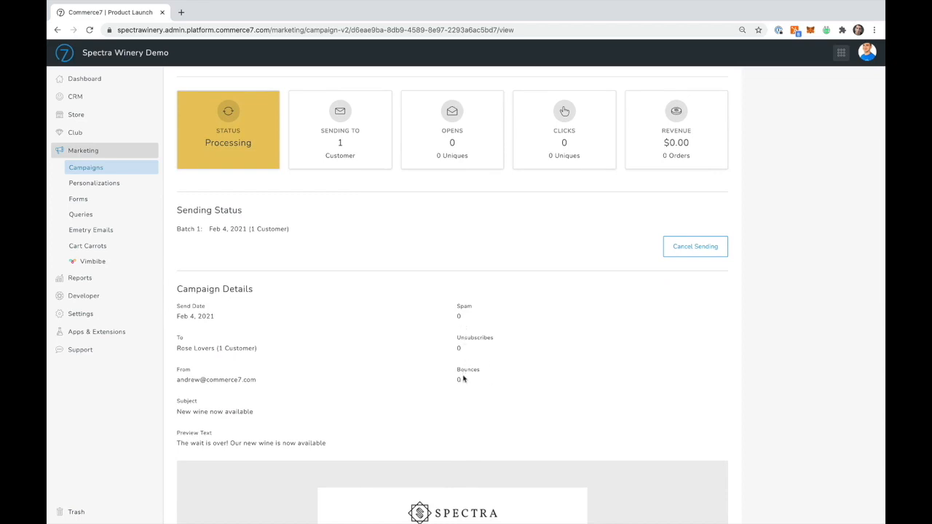
scroll(463, 379, down, 5)
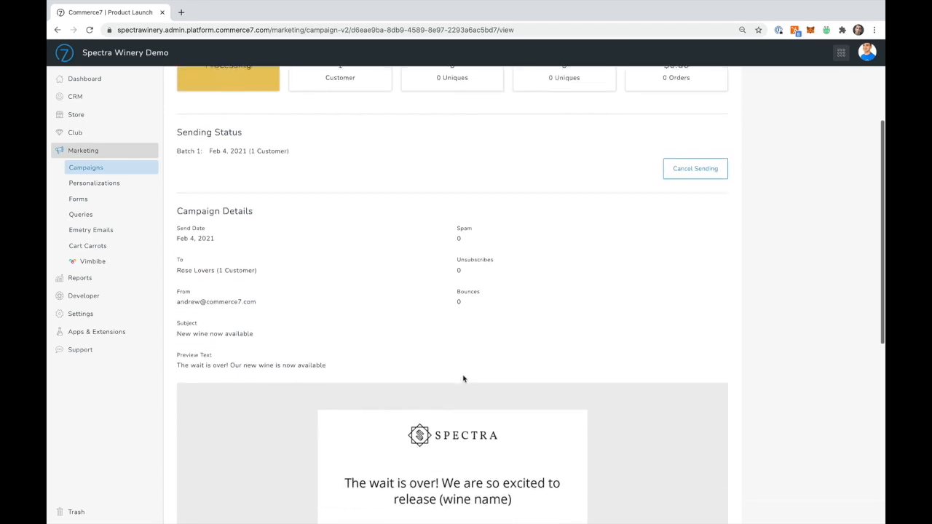
scroll(463, 377, down, 4)
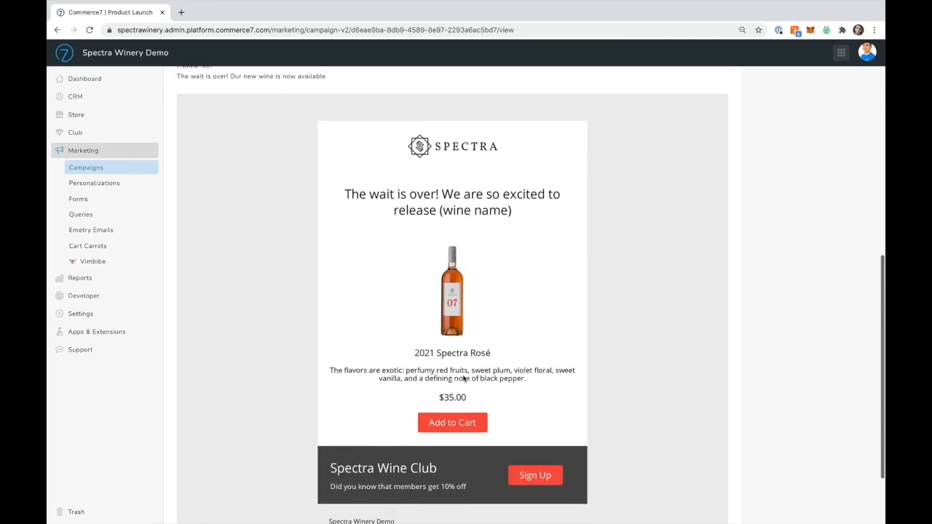